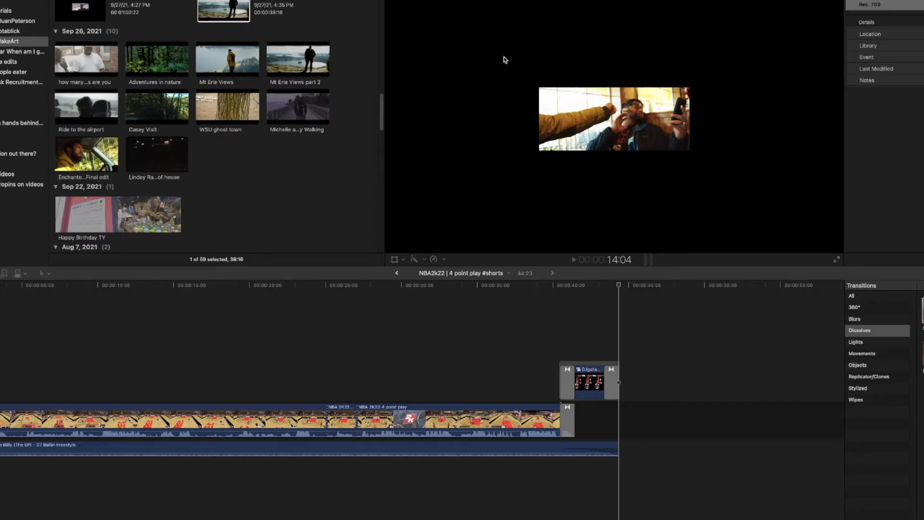
- Look through the event's clips dated September back to June 2021 for footage to reuse, previewing a few of them
scroll(264, 184, down, 1)
scroll(265, 183, down, 5)
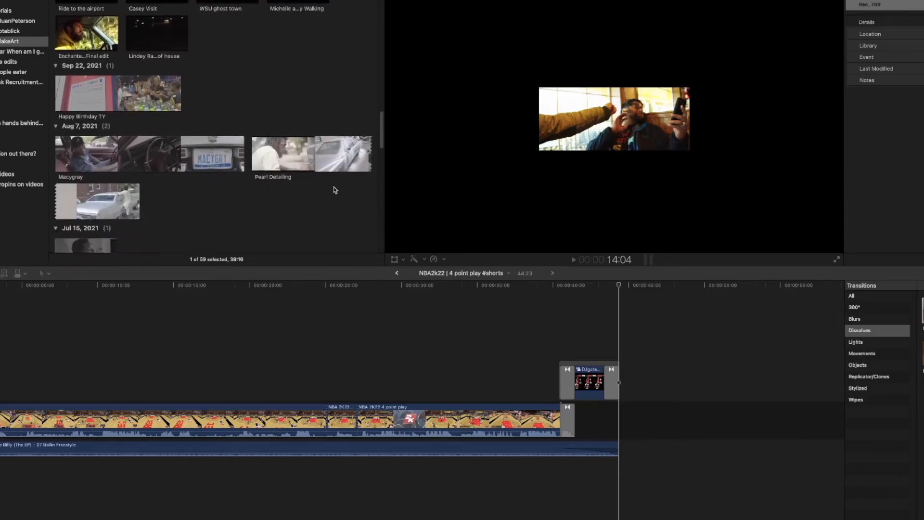
click(288, 153)
scroll(250, 182, down, 7)
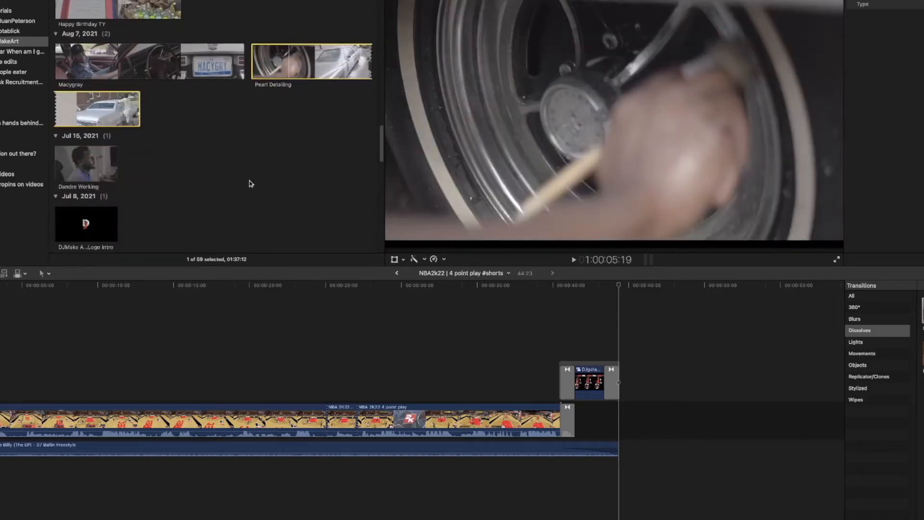
scroll(244, 113, down, 7)
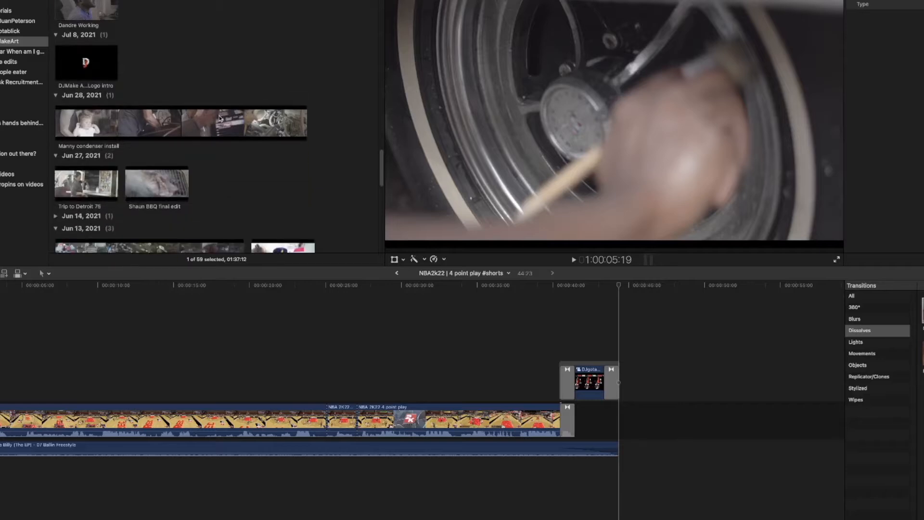
scroll(205, 199, down, 10)
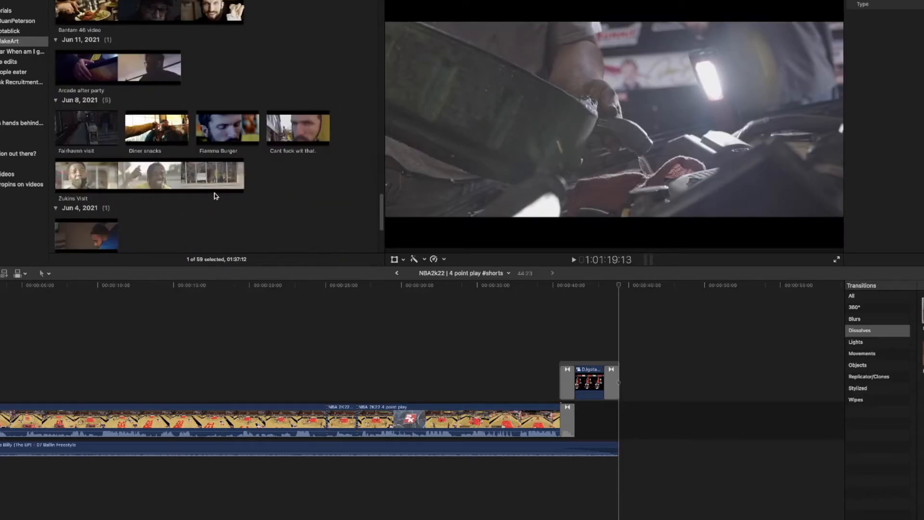
click(292, 102)
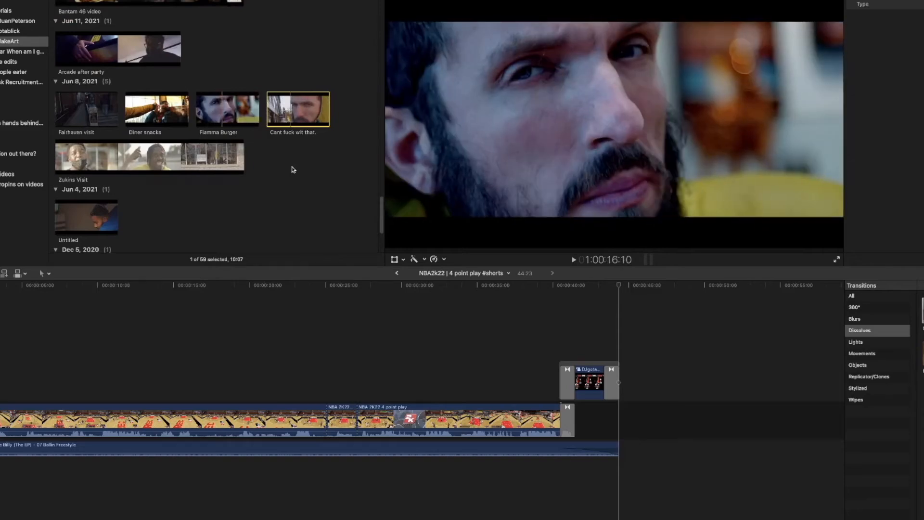
scroll(158, 209, down, 1)
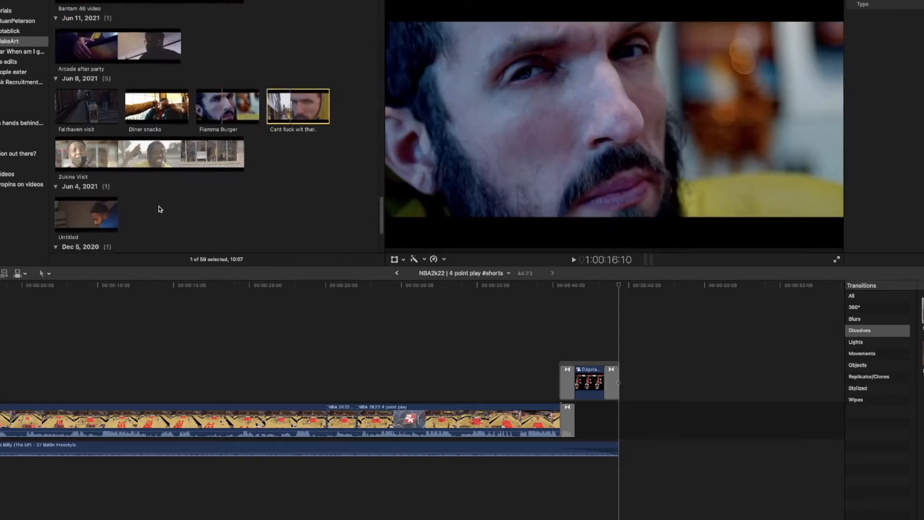
- Start a new project from the Untitled pool-table clip dated Jun 4, 2021 and name it "Pool time with teh fellas"
click(108, 205)
right_click(110, 204)
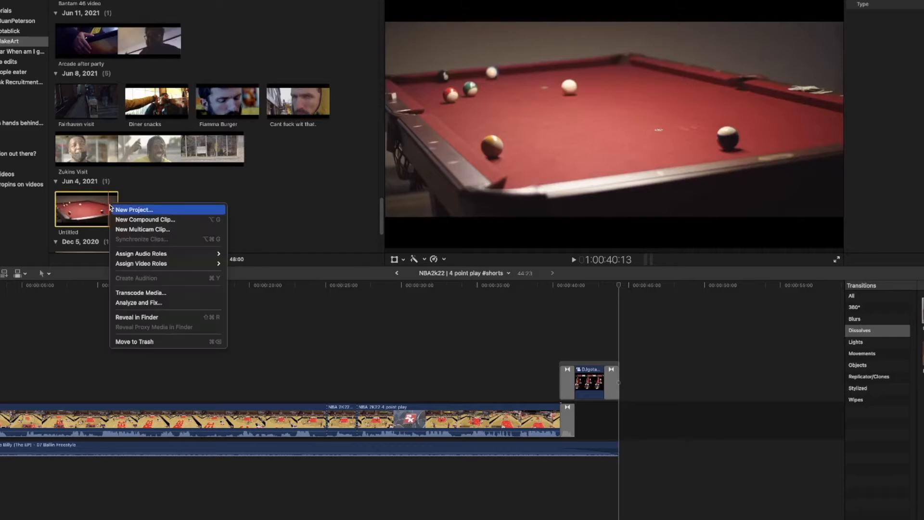
click(135, 210)
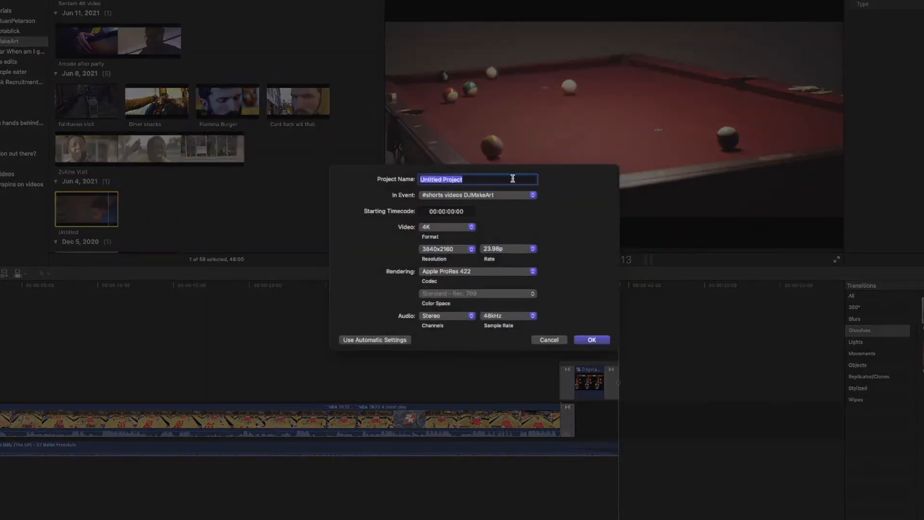
text(Pool time with teh fellas)
- Set the new project's video format to Vertical at 2160x3840 and create it
click(445, 229)
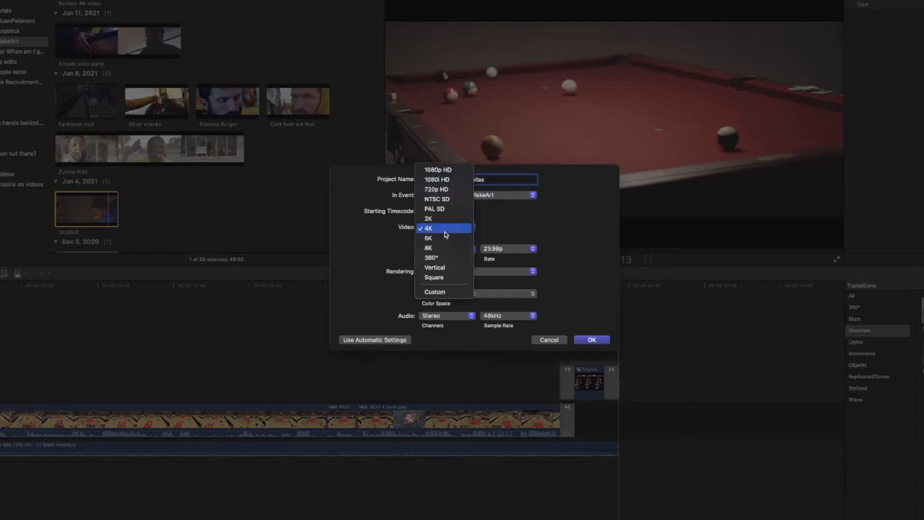
click(443, 267)
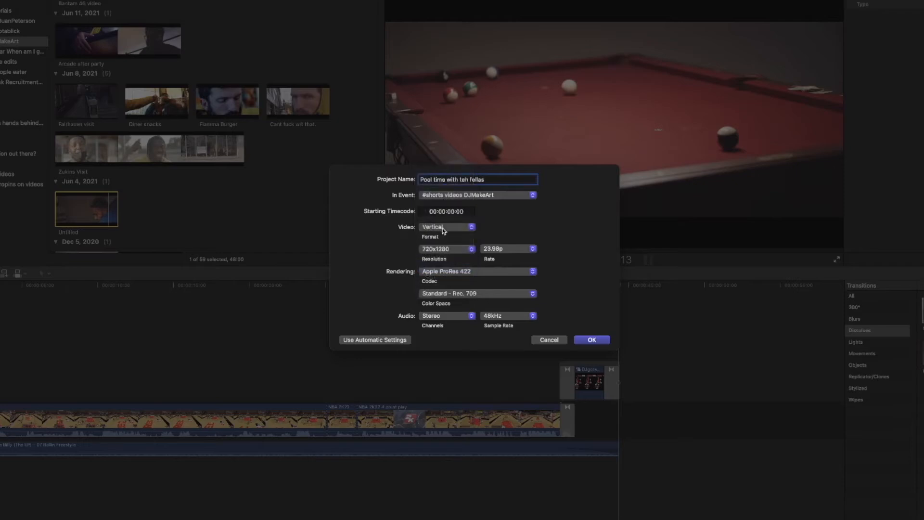
click(439, 254)
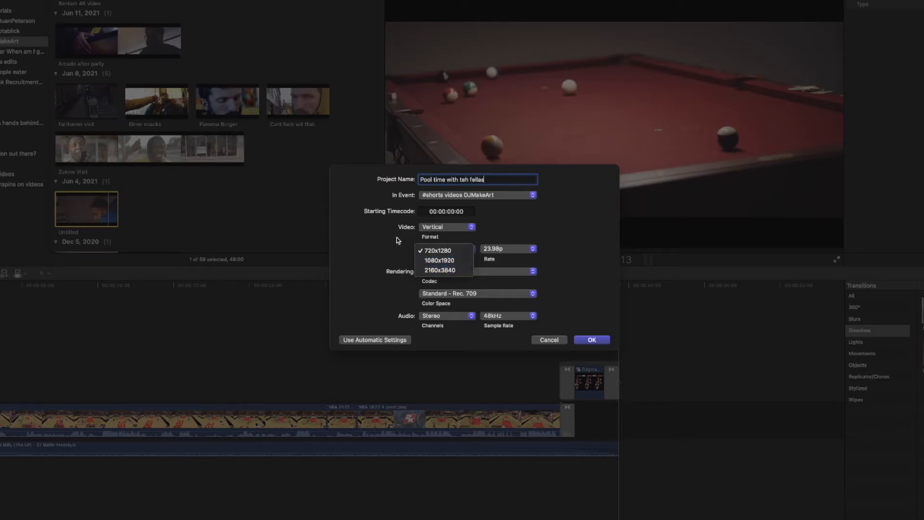
click(447, 270)
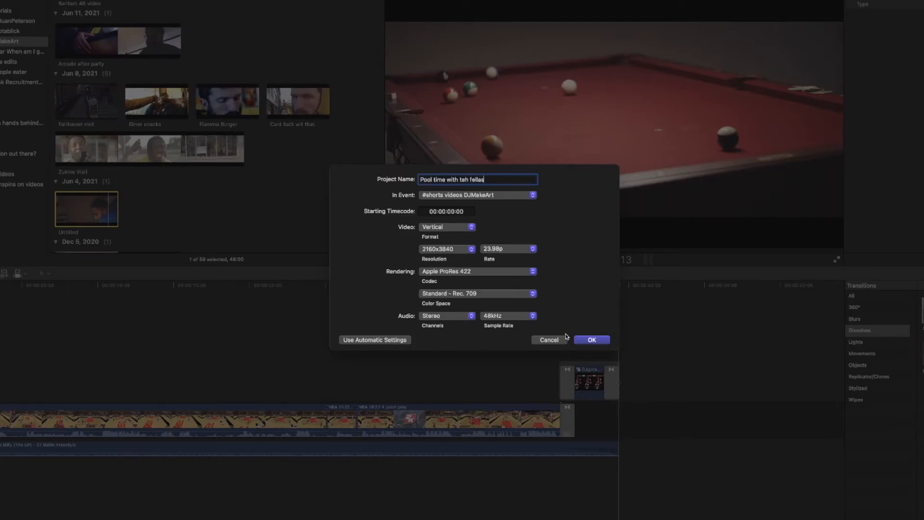
click(596, 341)
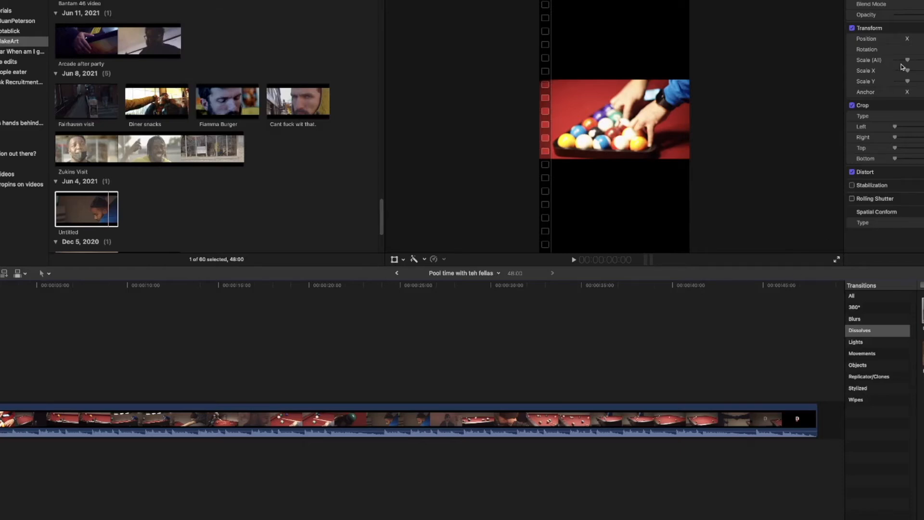
- Try enlarging the pool clip and repositioning it horizontally within the vertical frame
drag(908, 61, 923, 64)
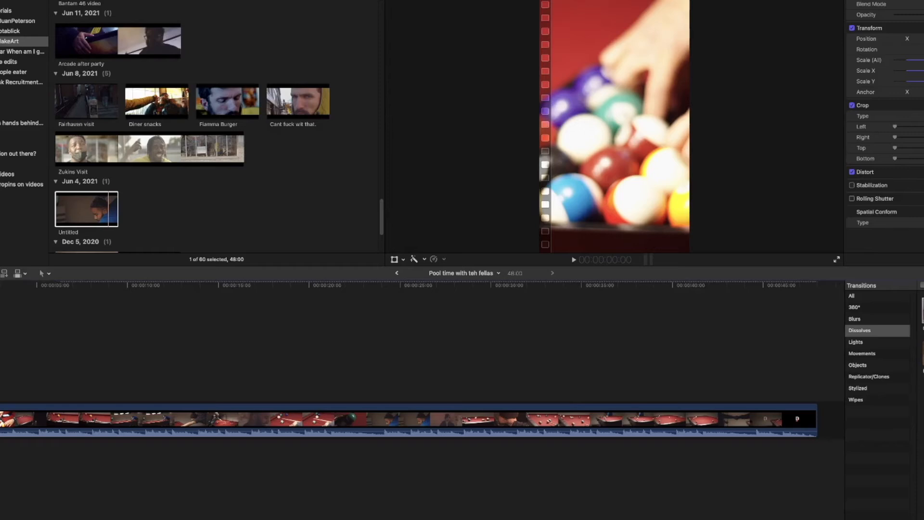
key(super+z)
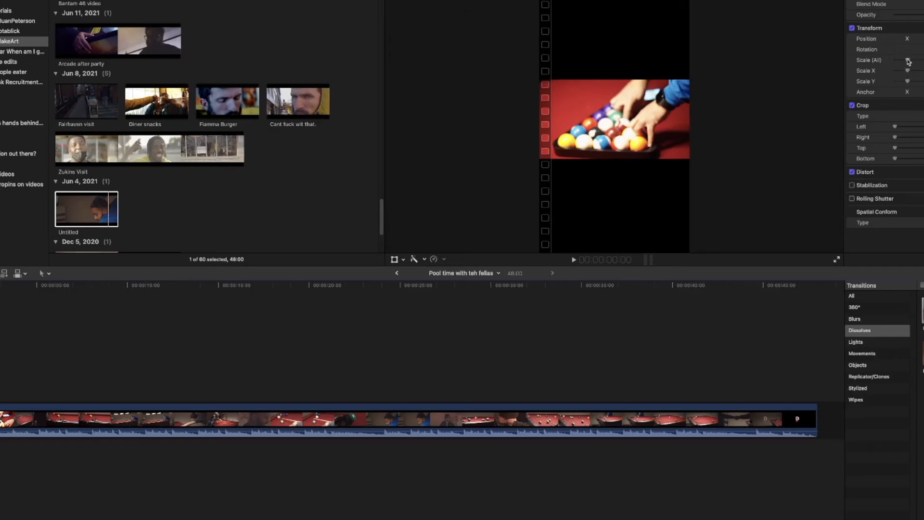
drag(908, 60, 923, 62)
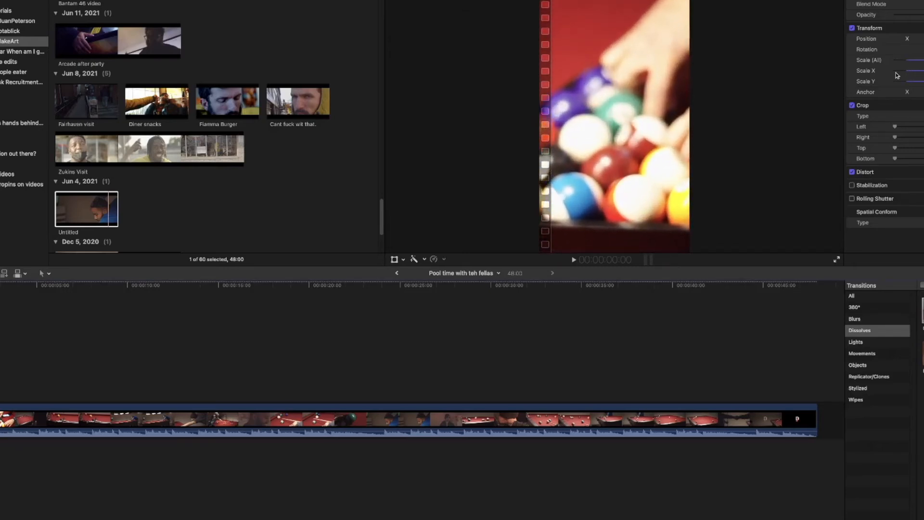
click(394, 260)
drag(638, 132, 787, 132)
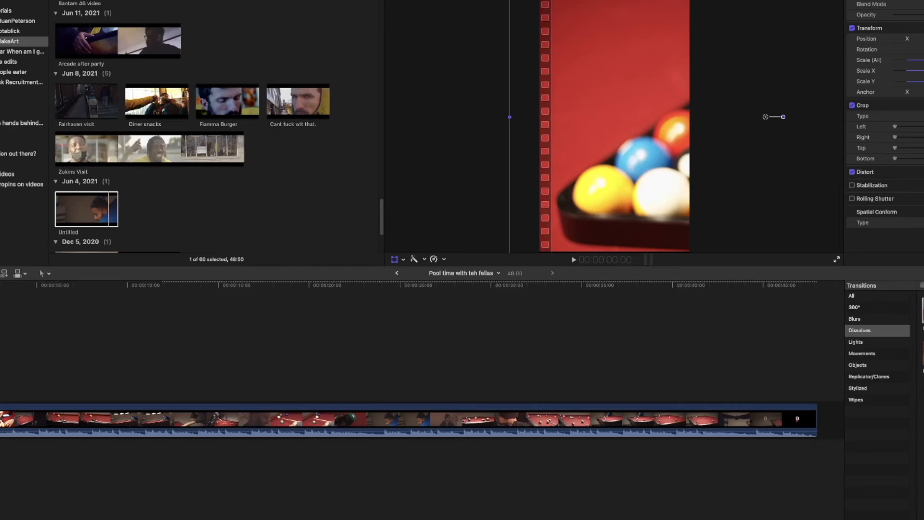
key(super+z)
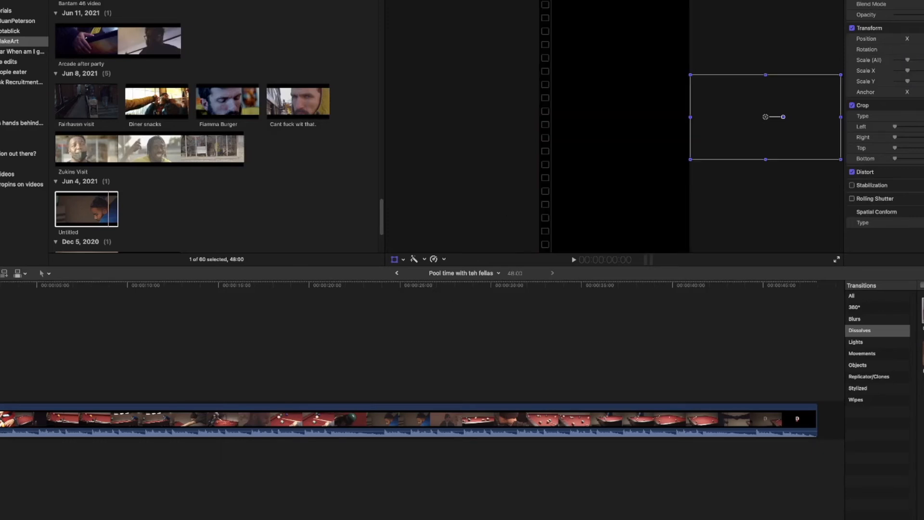
drag(793, 126, 640, 129)
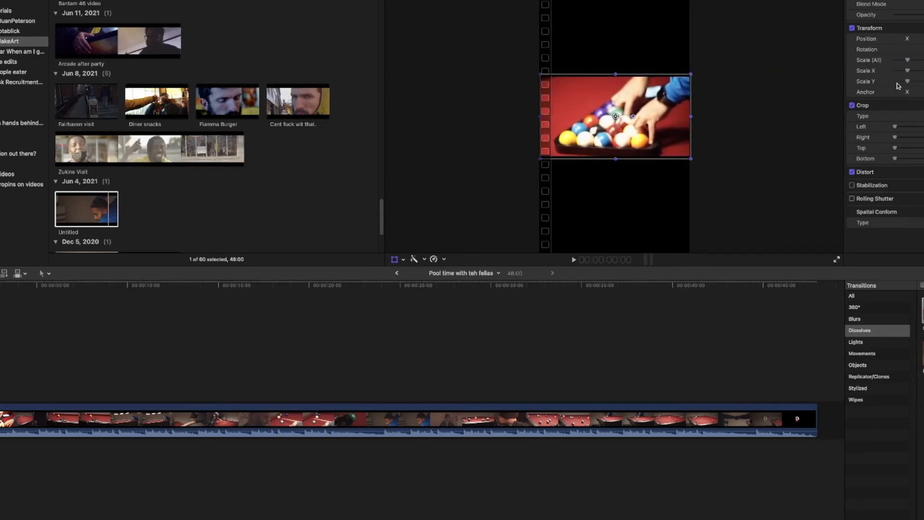
- Scale the pool clip up uniformly to fill the vertical frame's width and check the framing at several points along the timeline
drag(909, 62, 923, 61)
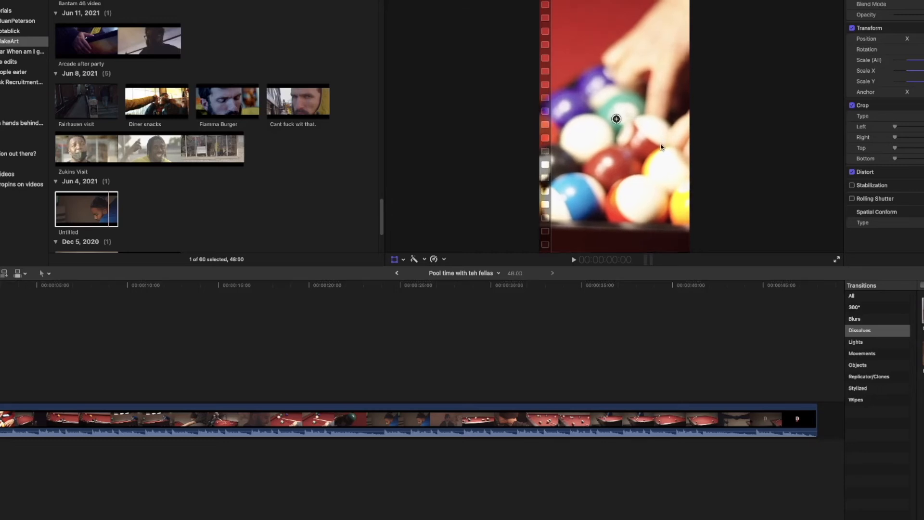
click(511, 289)
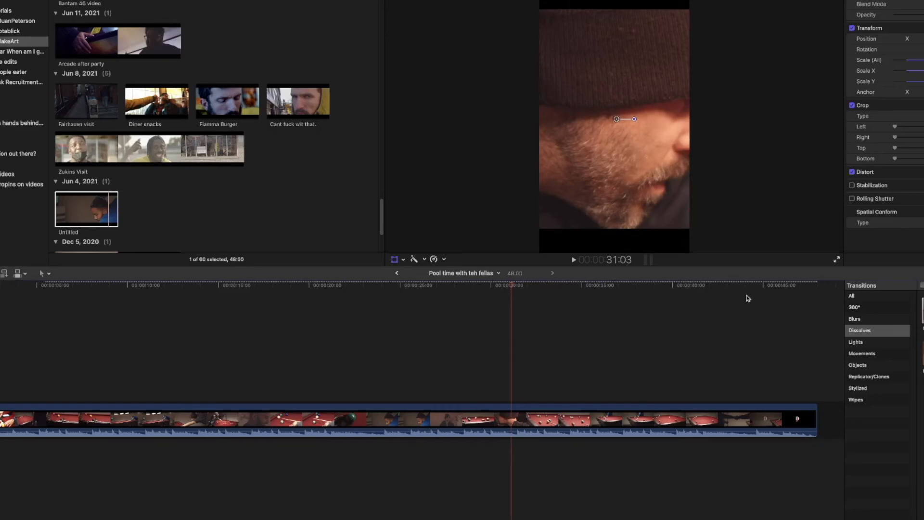
click(772, 295)
click(664, 296)
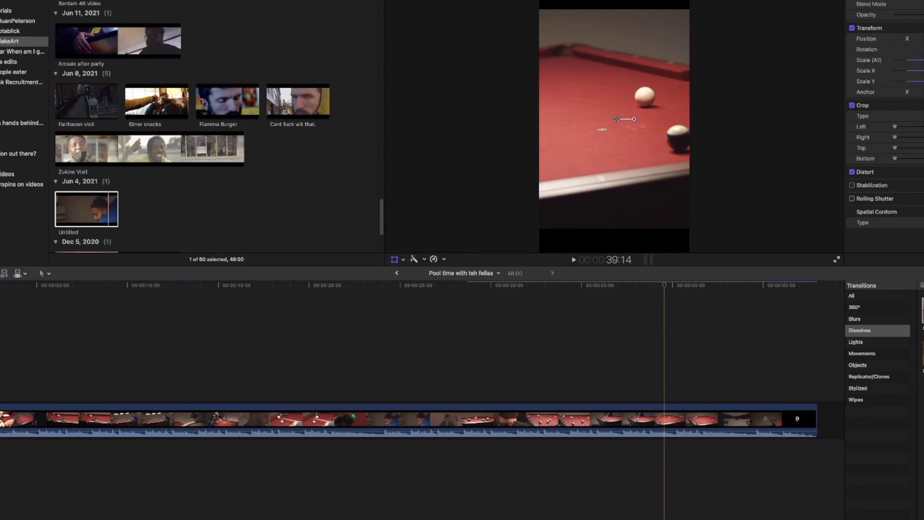
- Export the project with the YT UHD preset as "Pool time with teh fellas #shorts" into the Finalcut edit folder
key(super+e)
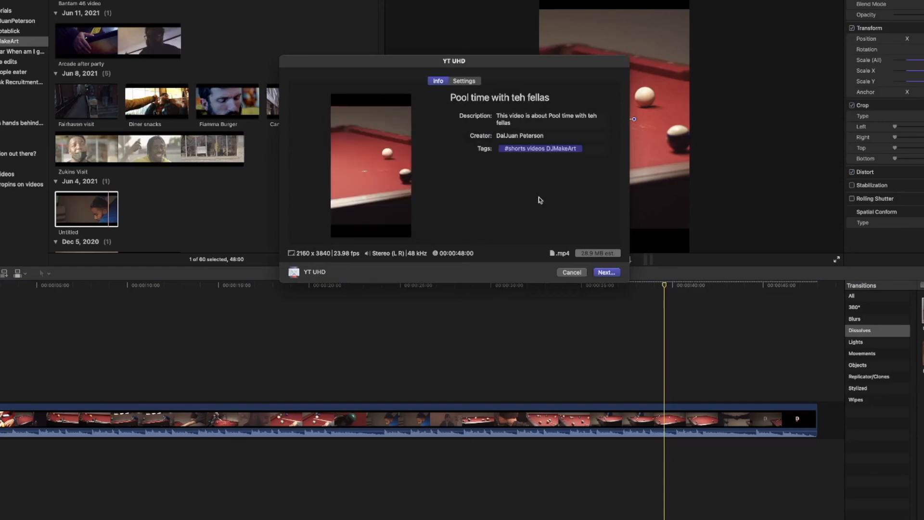
click(611, 273)
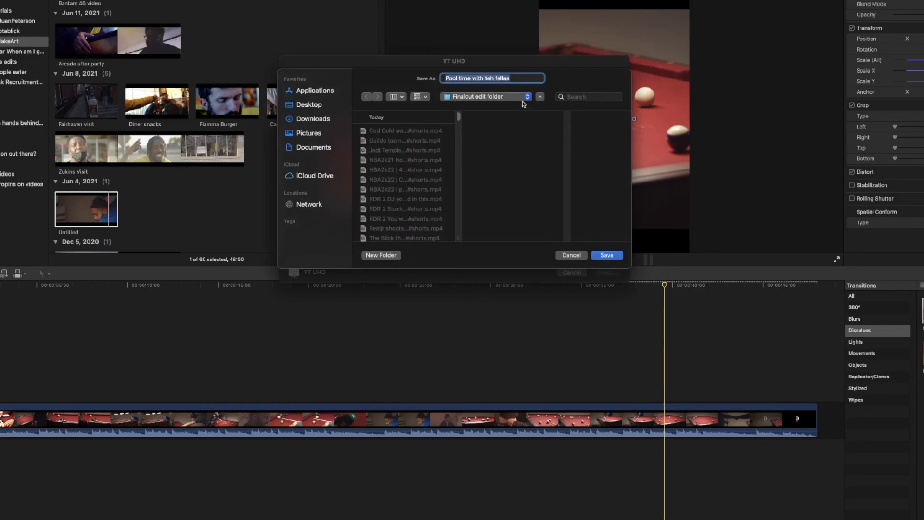
click(532, 78)
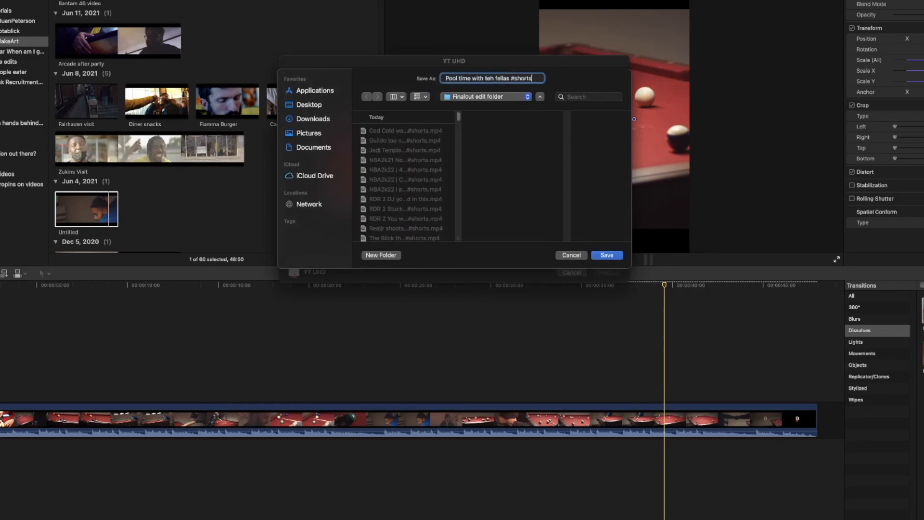
click(603, 254)
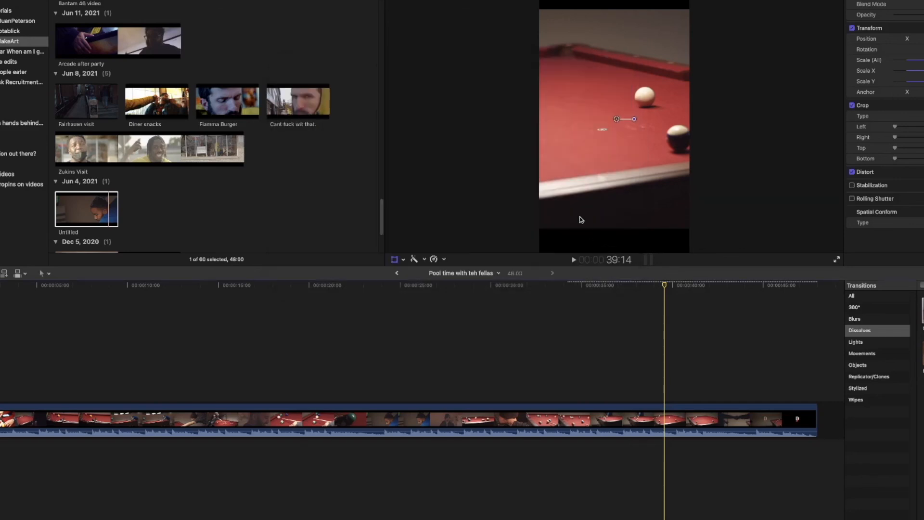